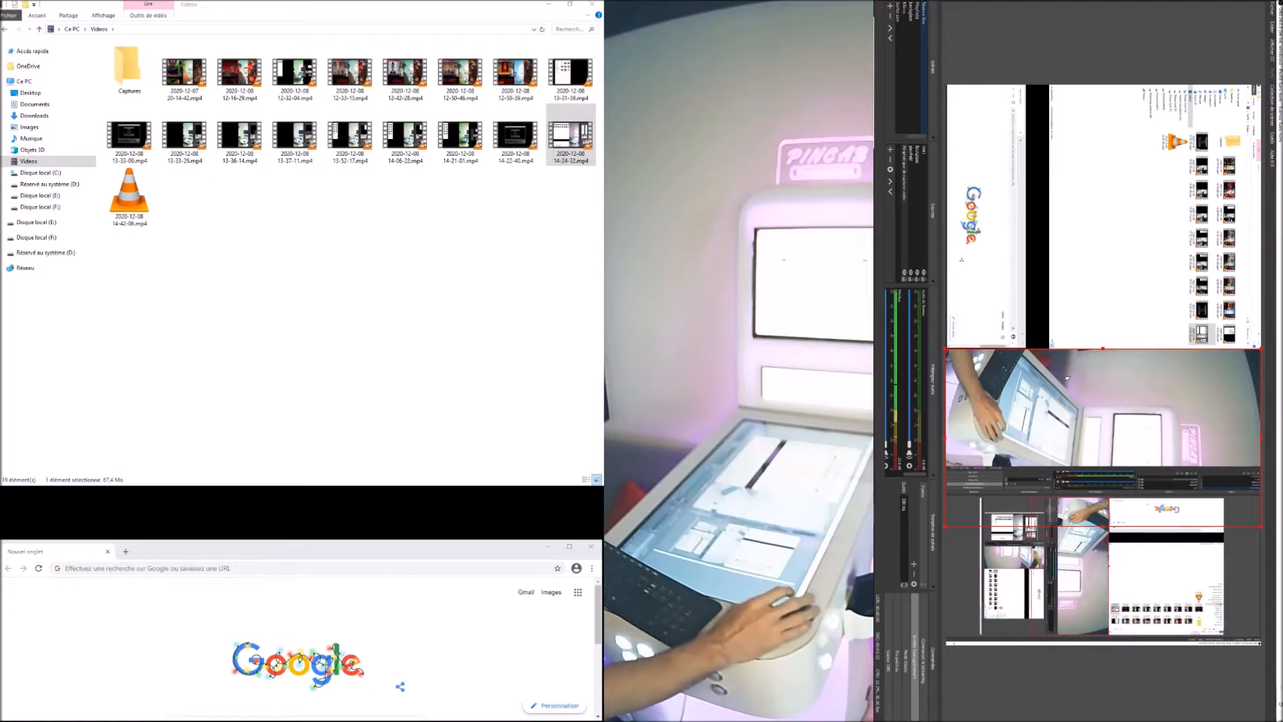
# Step: Switch to the Playfield scene and back to Séance live, and select its sources in the preview one by one
pyautogui.click(107, 644)
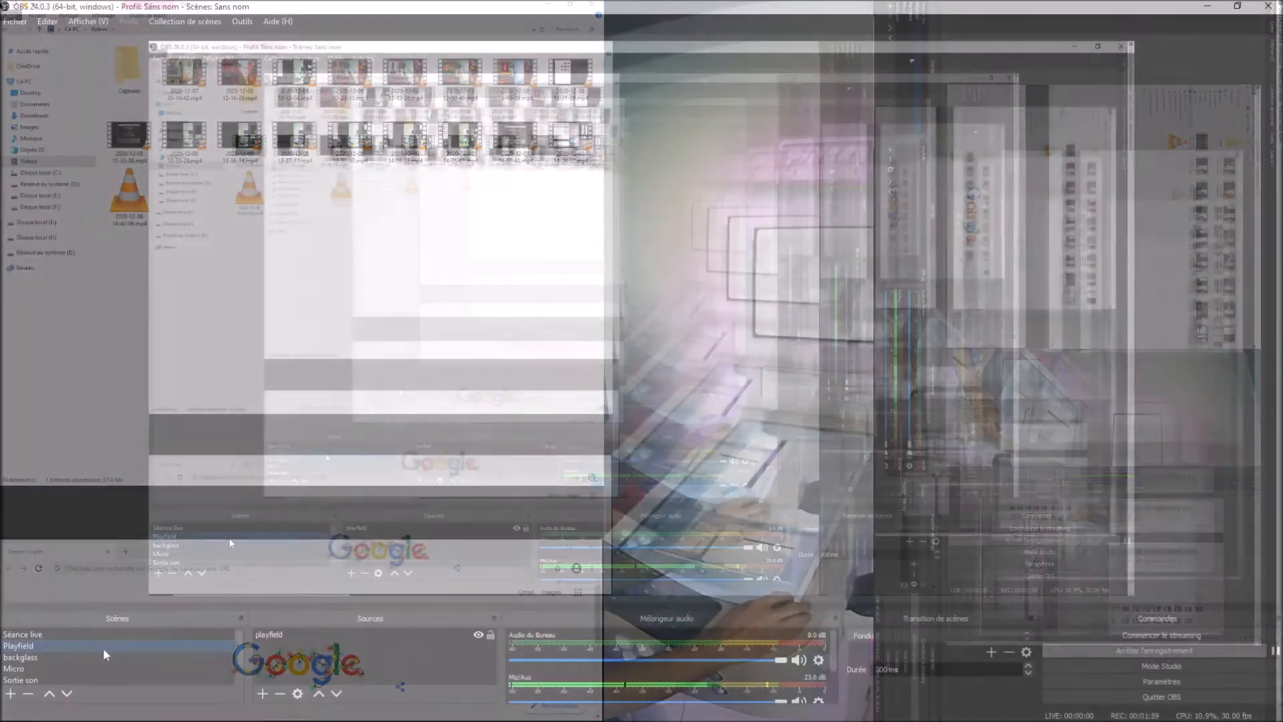
pyautogui.click(111, 633)
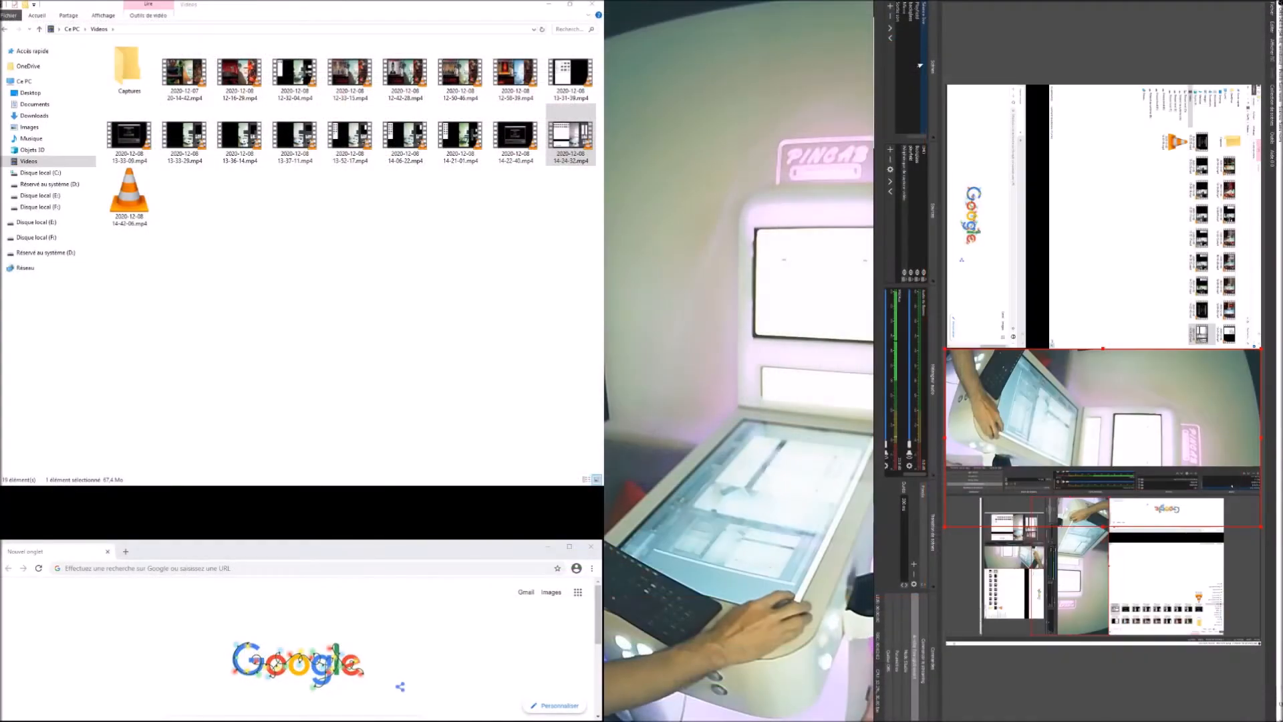
pyautogui.click(1137, 271)
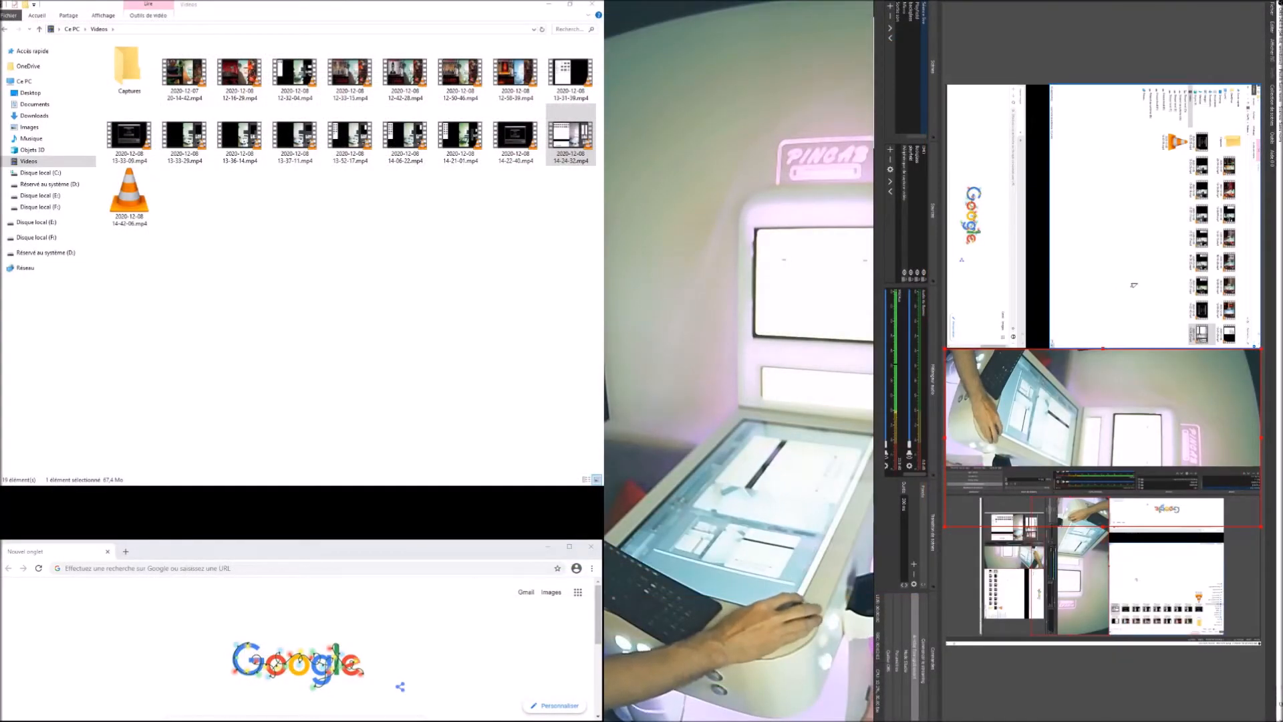
pyautogui.moveTo(1130, 263)
pyautogui.mouseDown()
pyautogui.moveTo(1164, 285)
pyautogui.moveTo(1132, 265)
pyautogui.mouseUp()
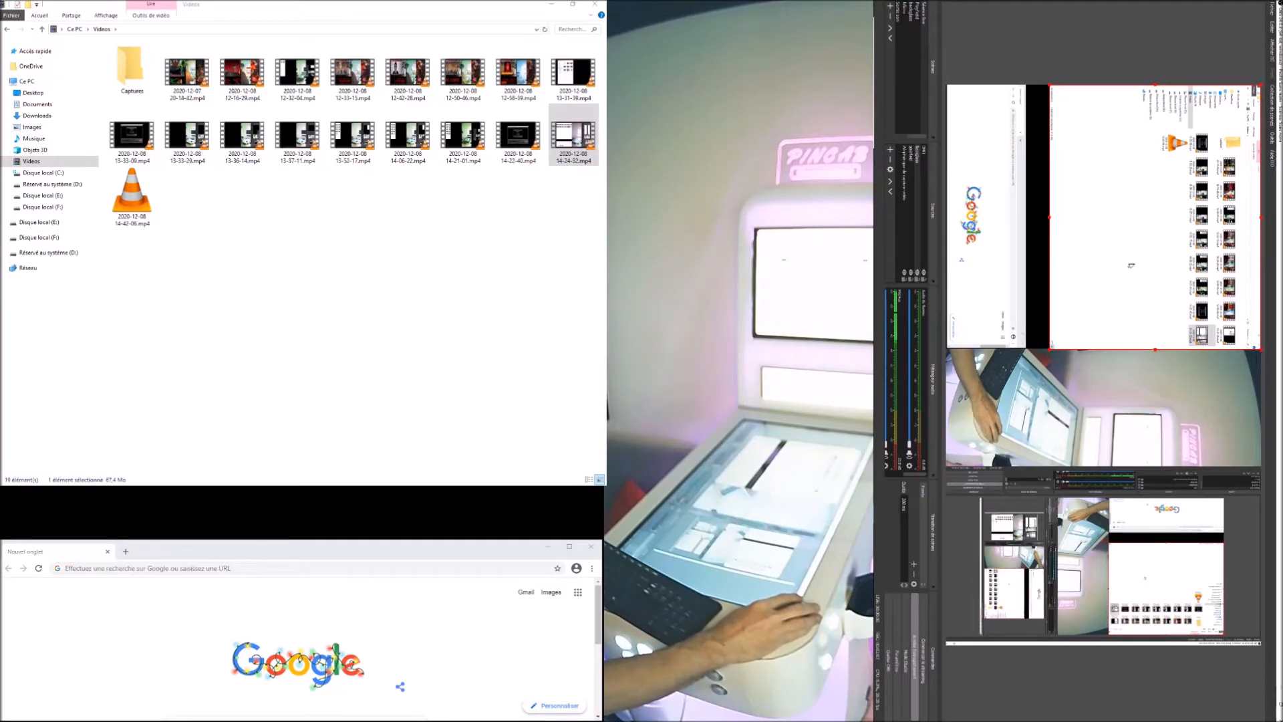
pyautogui.moveTo(1045, 349)
pyautogui.mouseDown()
pyautogui.moveTo(998, 427)
pyautogui.moveTo(1046, 345)
pyautogui.mouseUp()
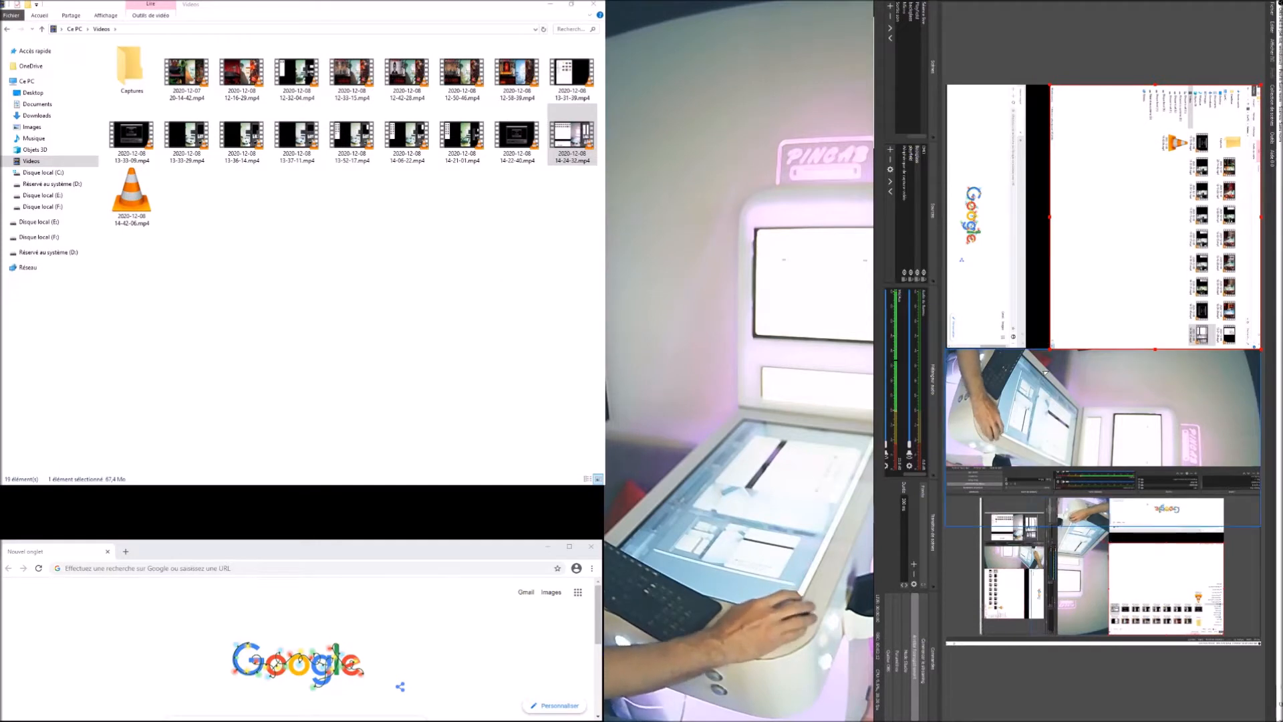
pyautogui.click(1059, 403)
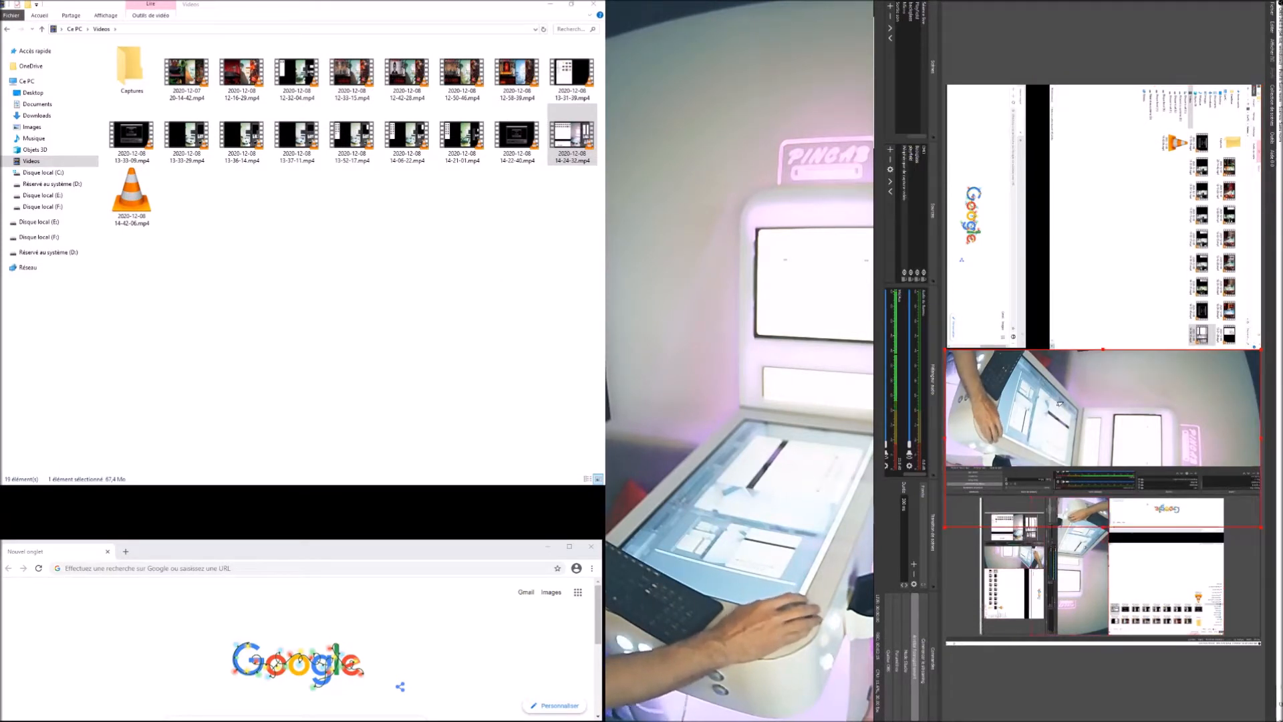
pyautogui.click(1118, 563)
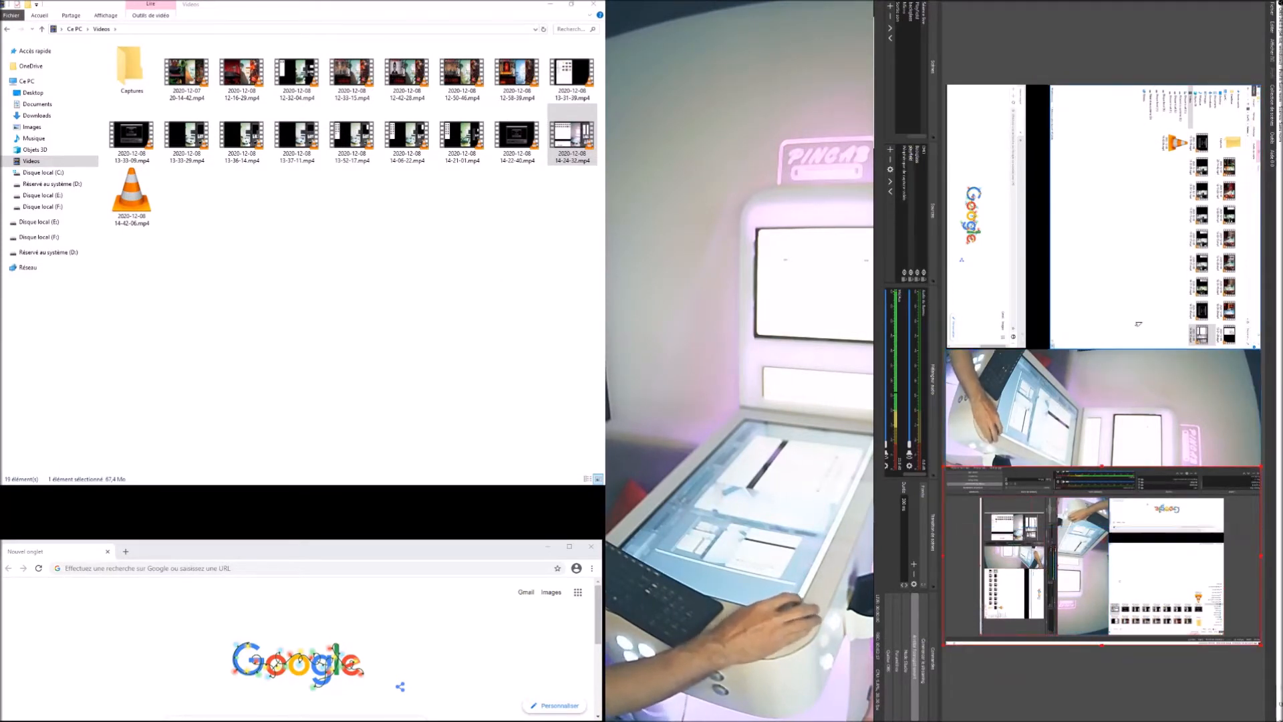
pyautogui.click(1118, 408)
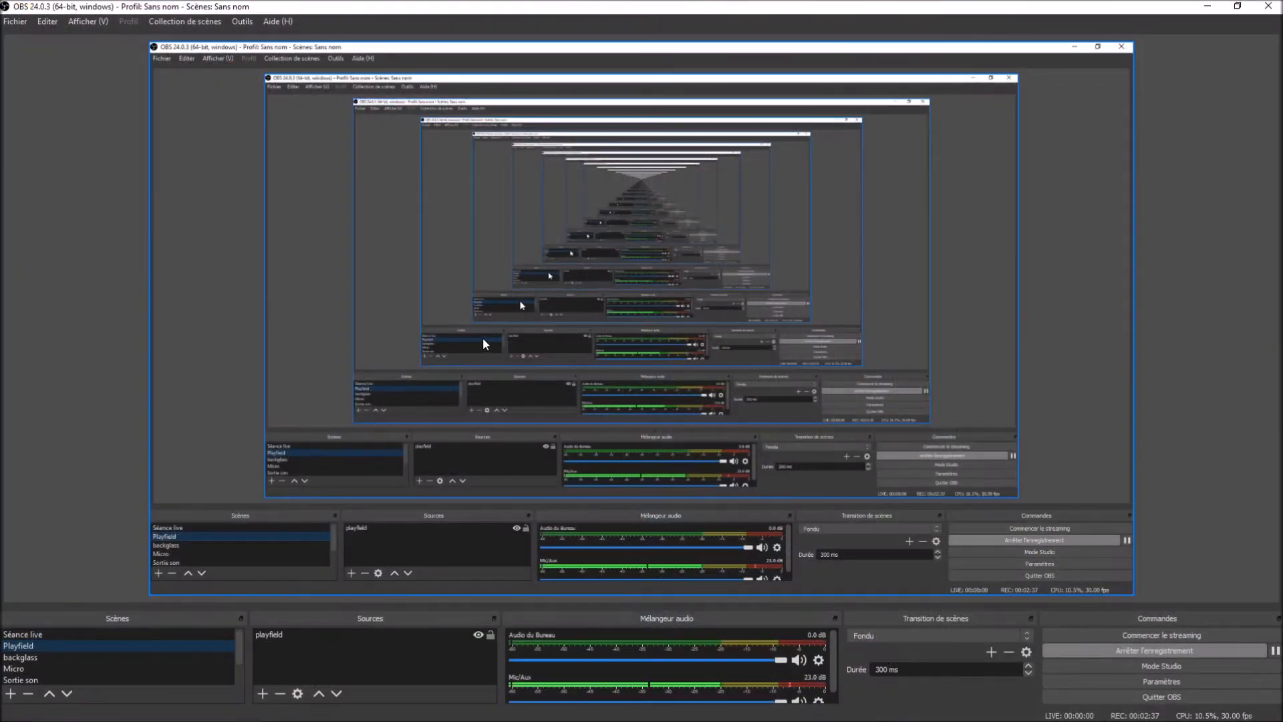
# Step: Review the options offered for the Playfield preview and for the camera source in Séance live, including its transform options
pyautogui.rightClick(482, 338)
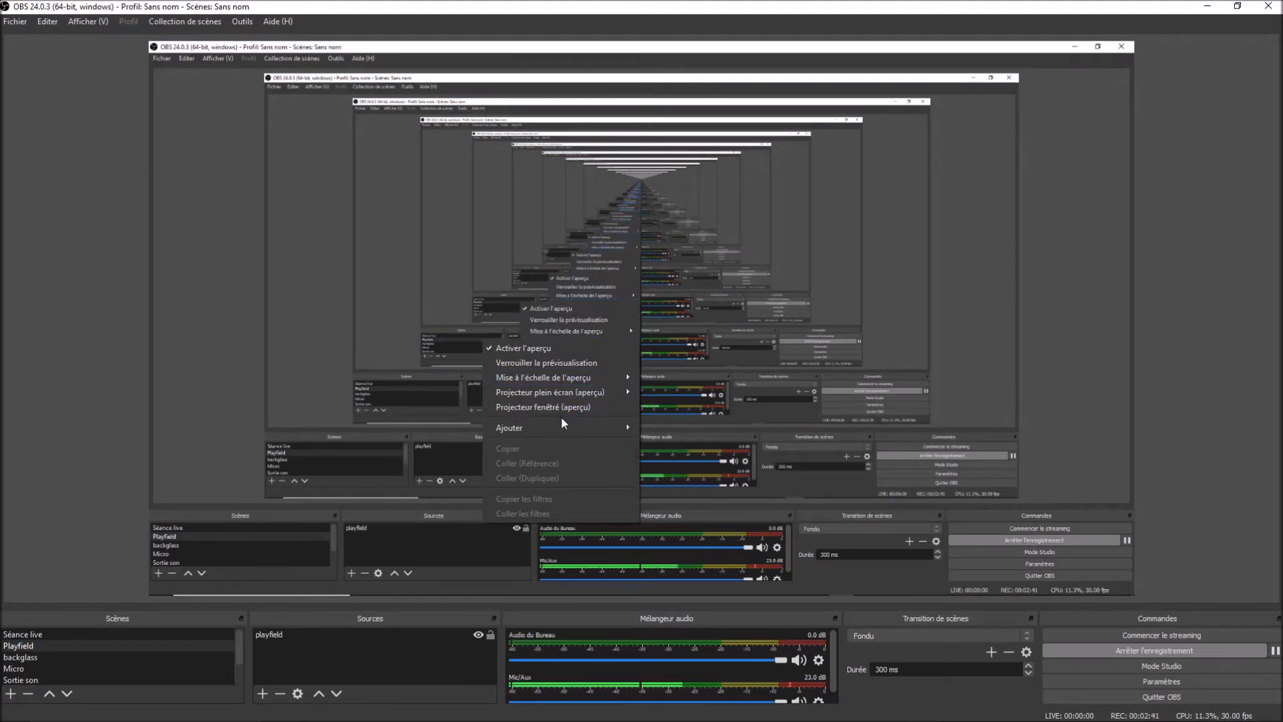
pyautogui.moveTo(561, 431)
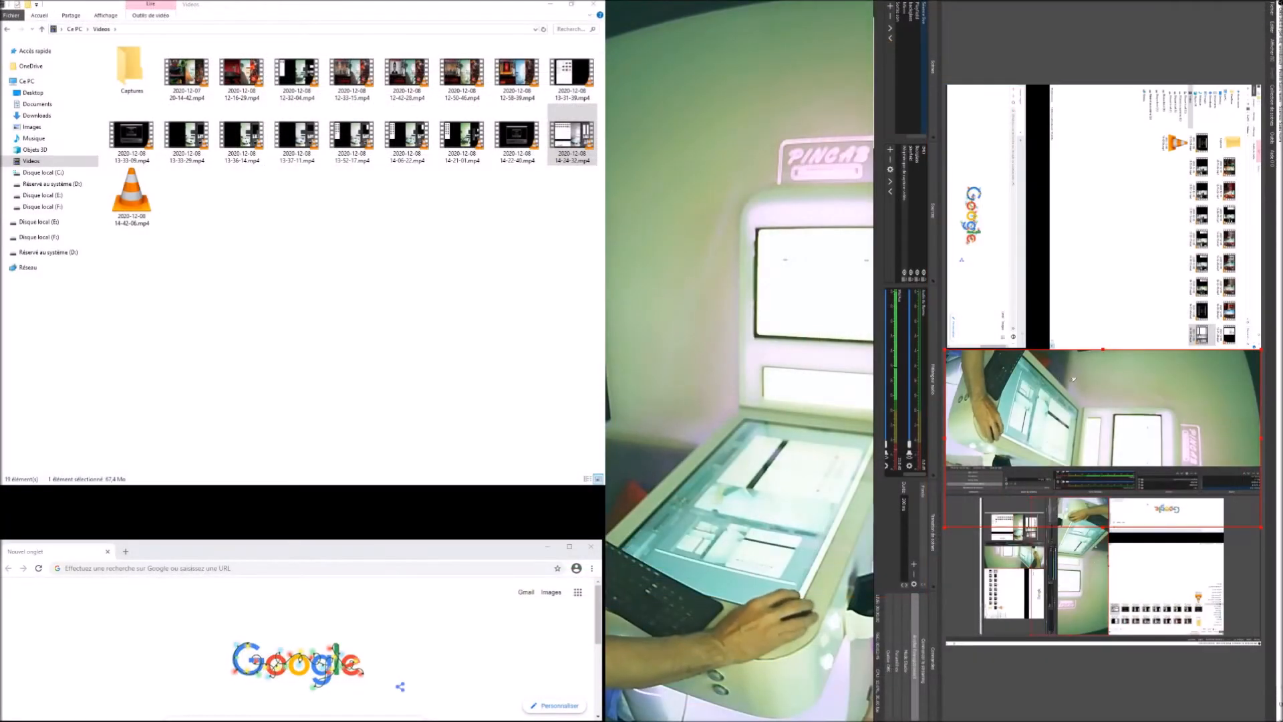
pyautogui.rightClick(1094, 383)
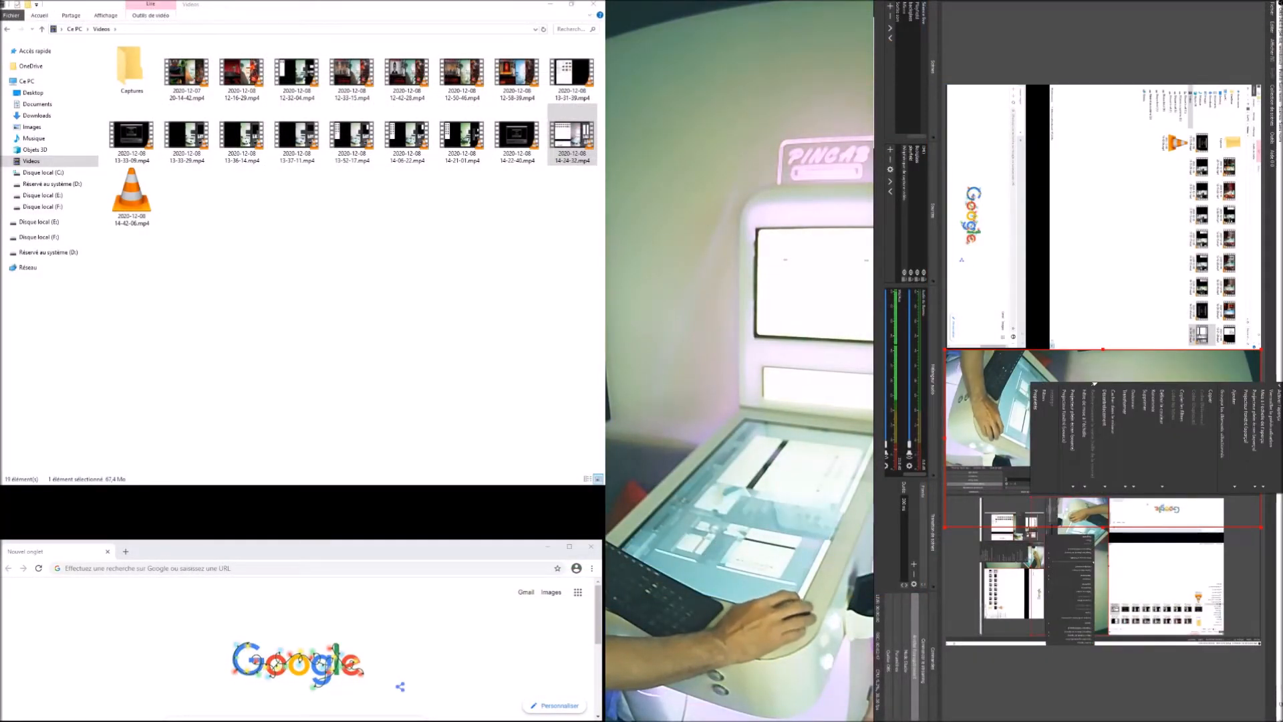
pyautogui.moveTo(1131, 432)
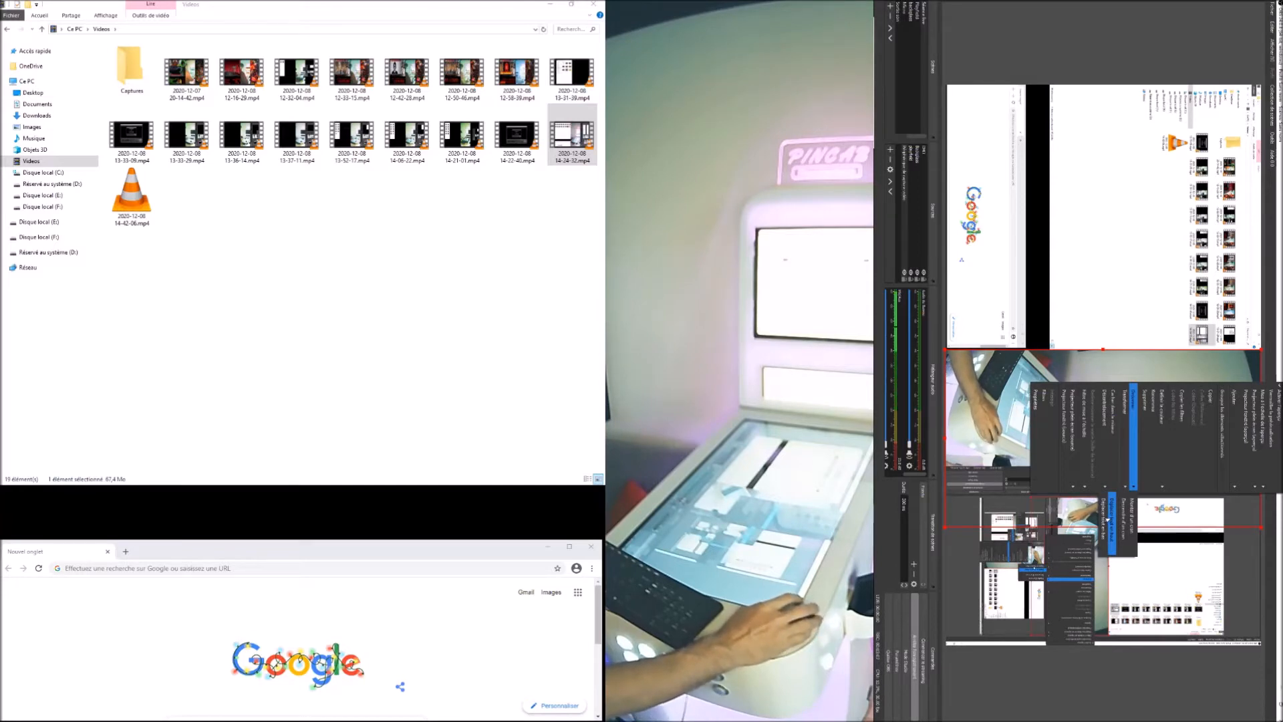
pyautogui.moveTo(1122, 478)
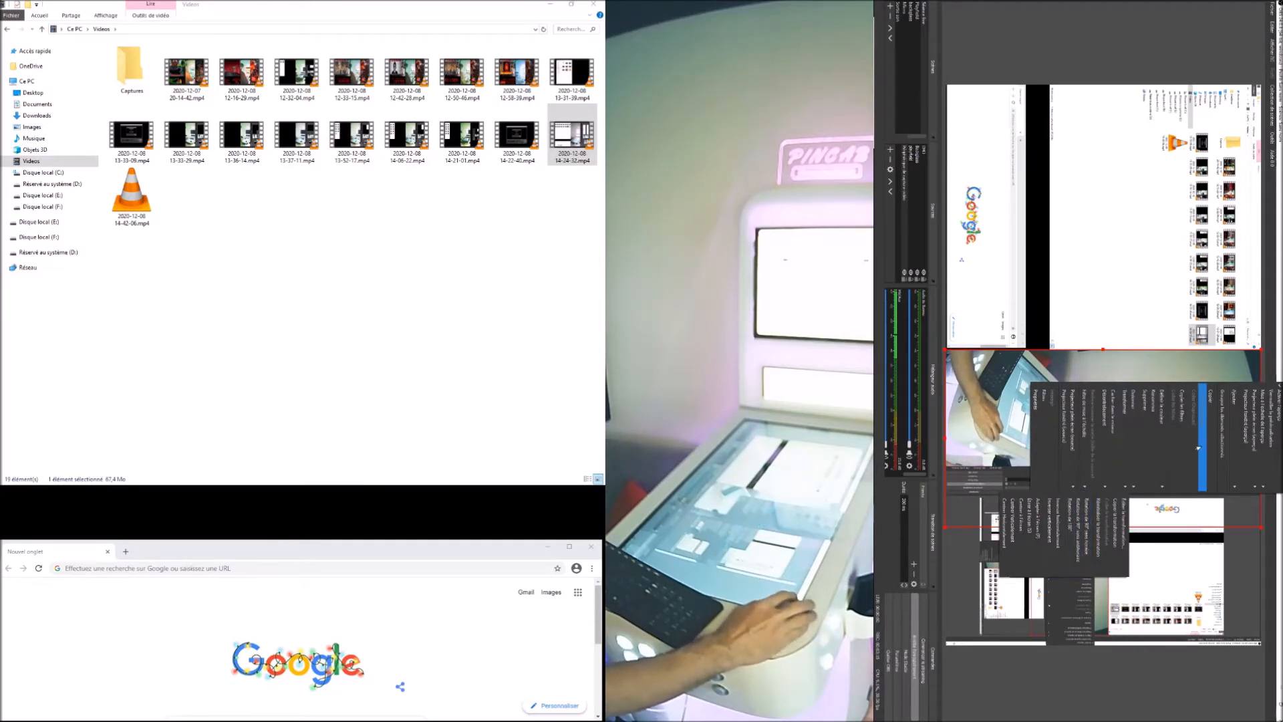
pyautogui.click(1132, 366)
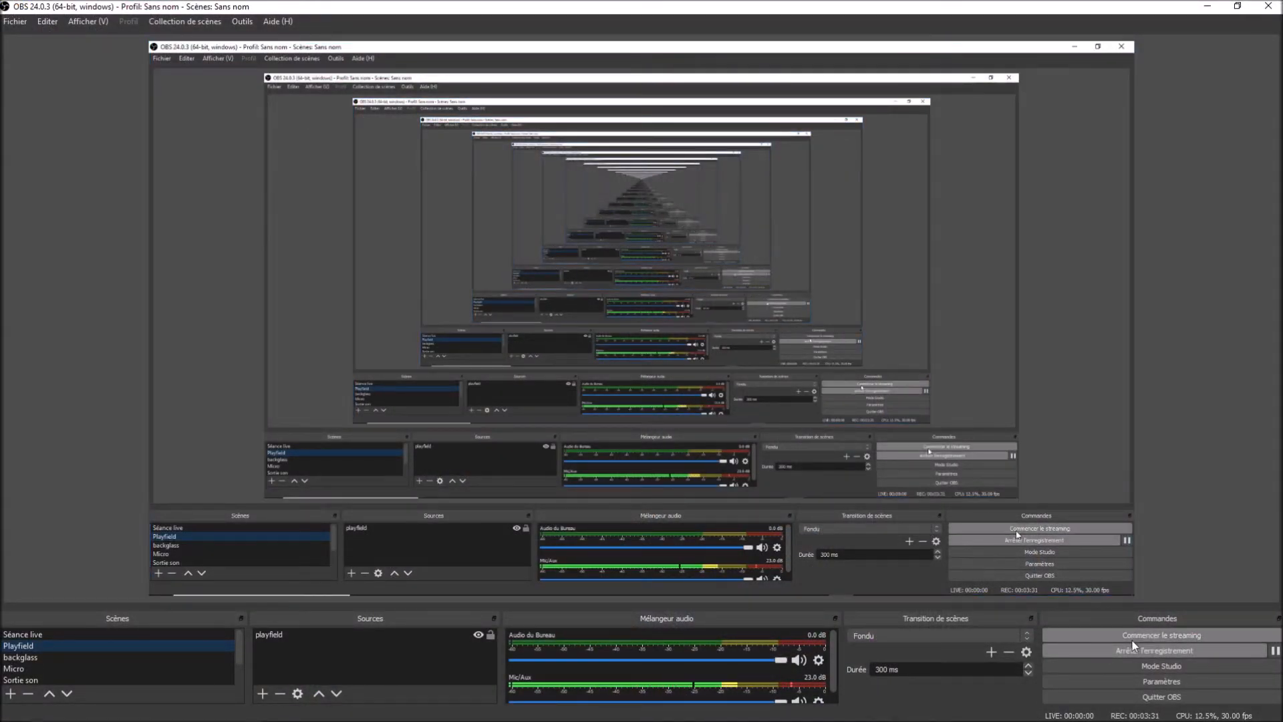
# Step: Open the settings and review the General options and the list of available streaming services
pyautogui.click(1153, 682)
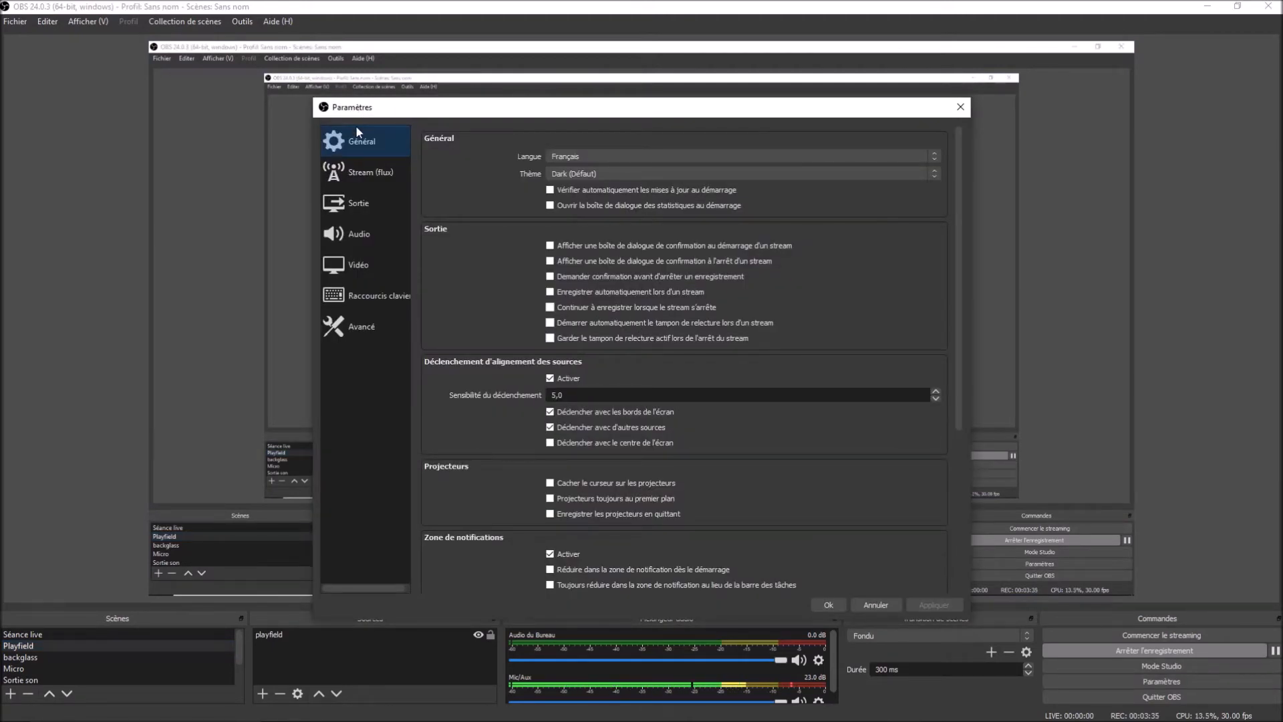
pyautogui.scroll(-5, 465, 187)
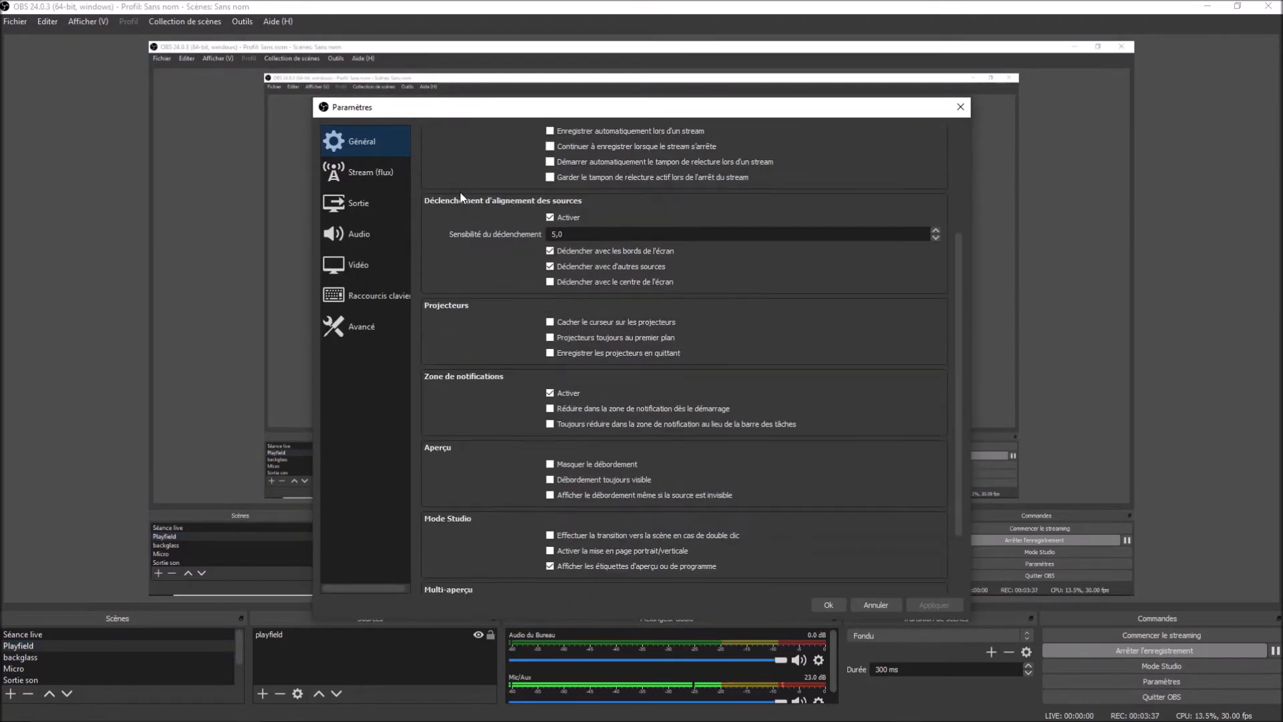
pyautogui.scroll(5, 427, 191)
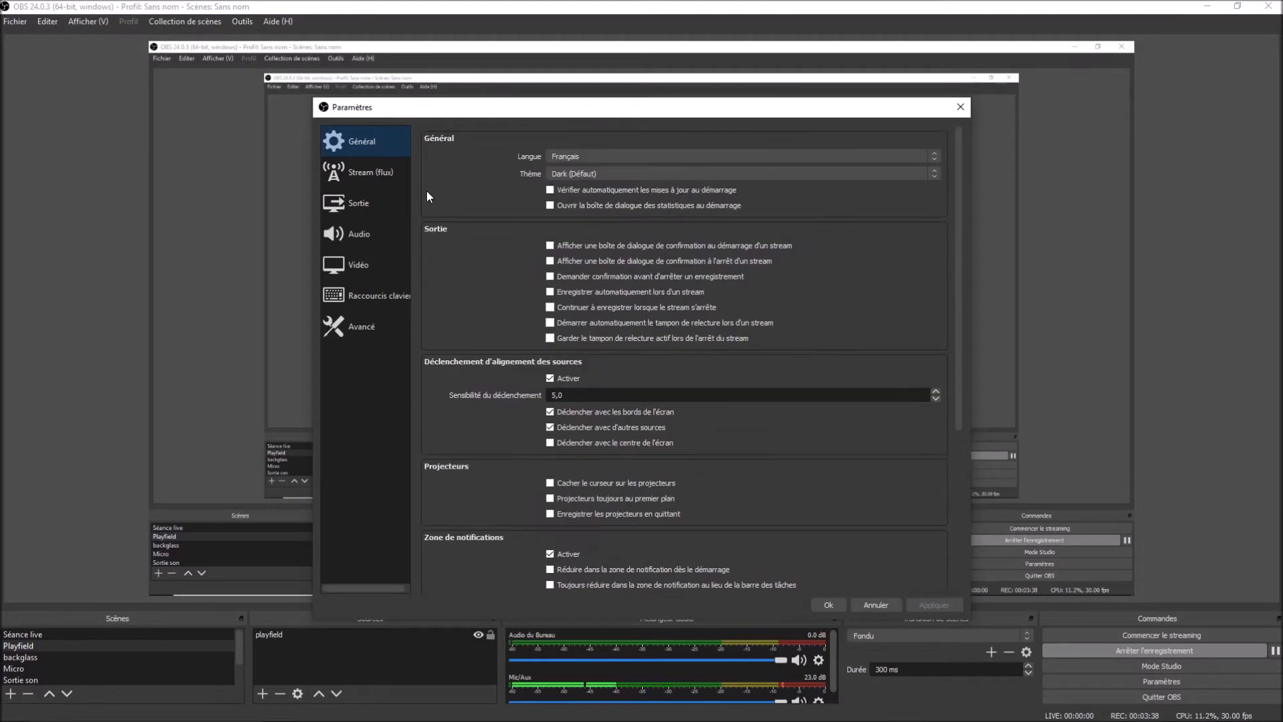
pyautogui.click(365, 173)
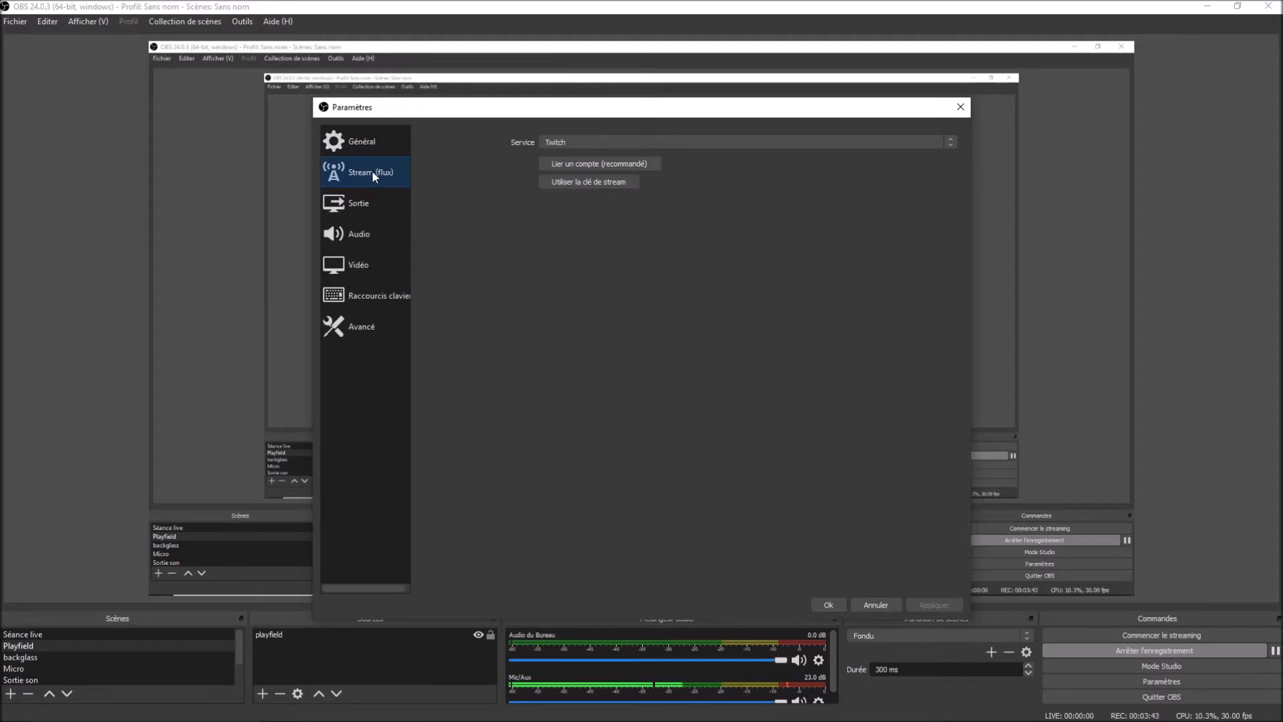
pyautogui.click(572, 141)
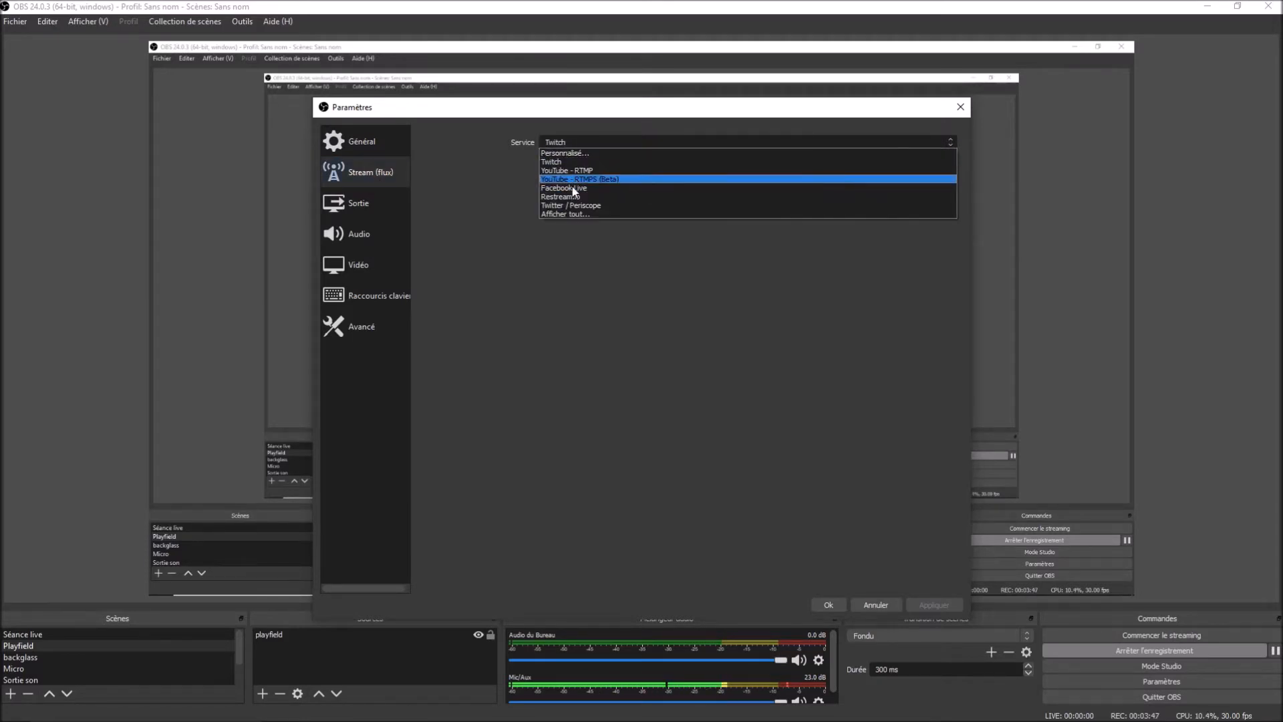
pyautogui.click(890, 112)
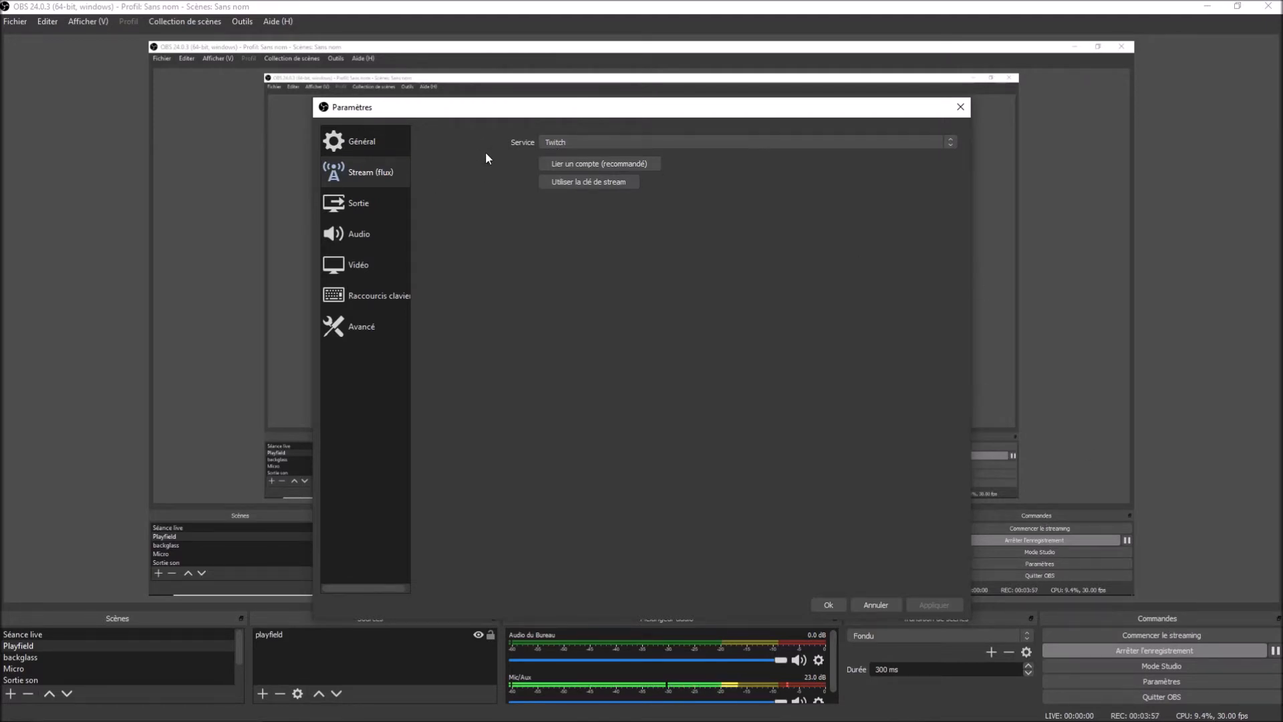
# Step: Review the output, audio and video settings, including the streaming, recording, audio device and resolution options
pyautogui.click(387, 207)
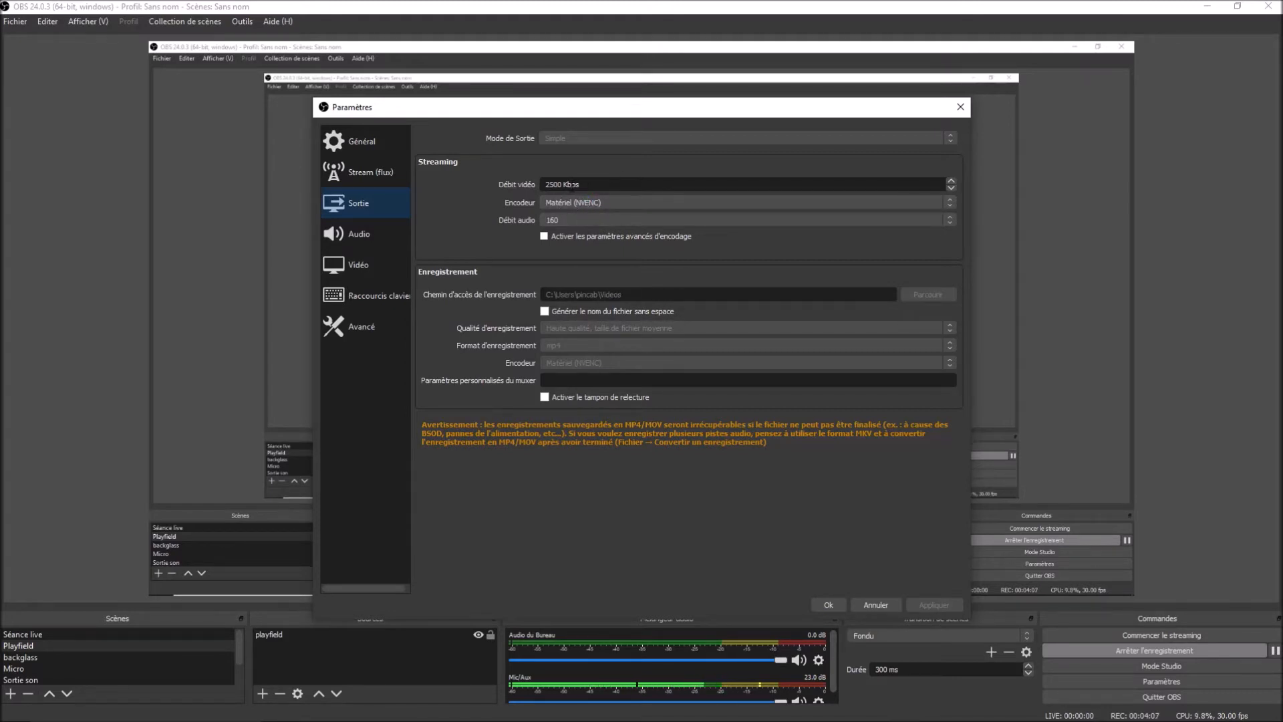
pyautogui.click(377, 239)
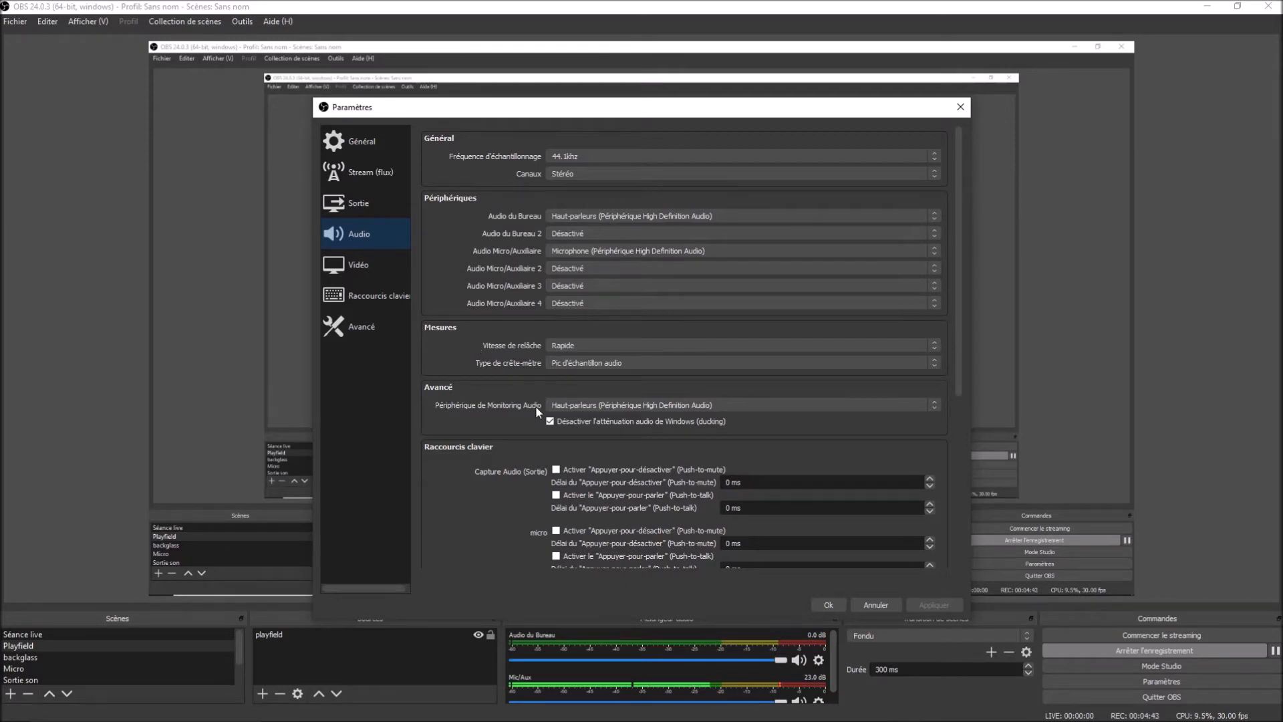
pyautogui.scroll(-5, 508, 438)
pyautogui.scroll(5, 510, 425)
pyautogui.click(365, 267)
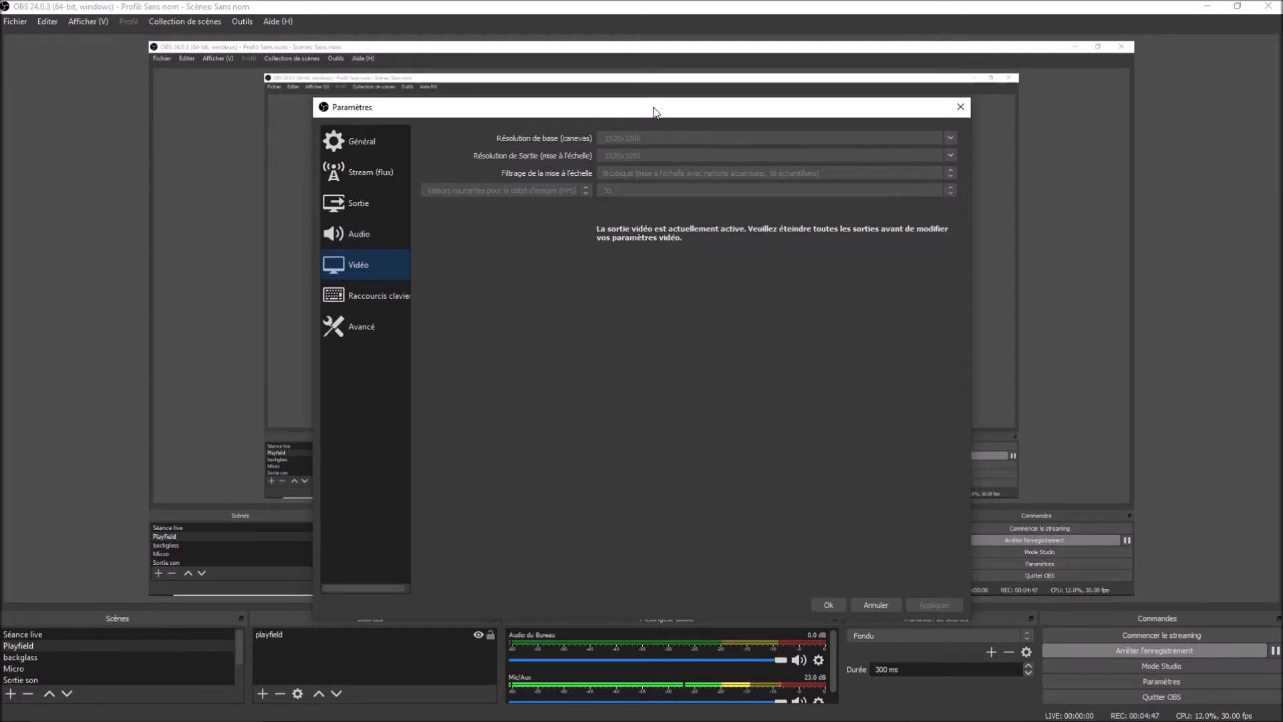
# Step: Examine the keyboard shortcut assignments and the advanced settings, and close the settings without making changes
pyautogui.click(371, 292)
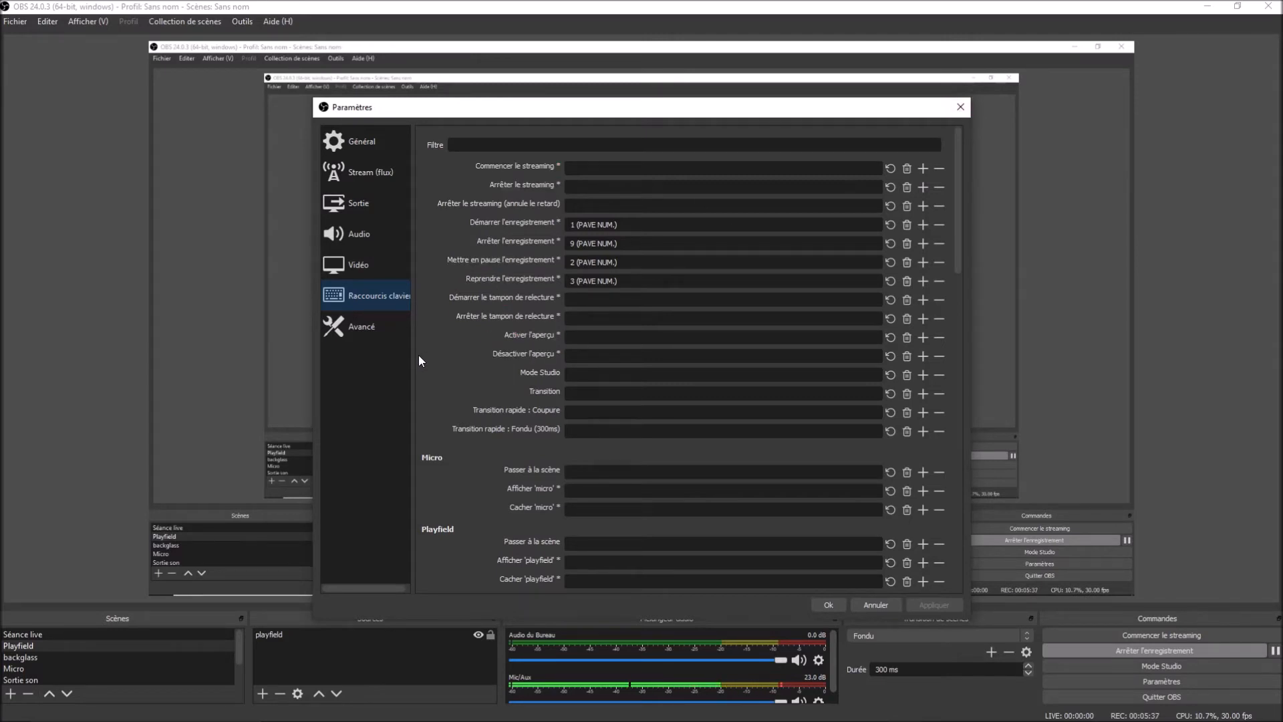
pyautogui.click(366, 325)
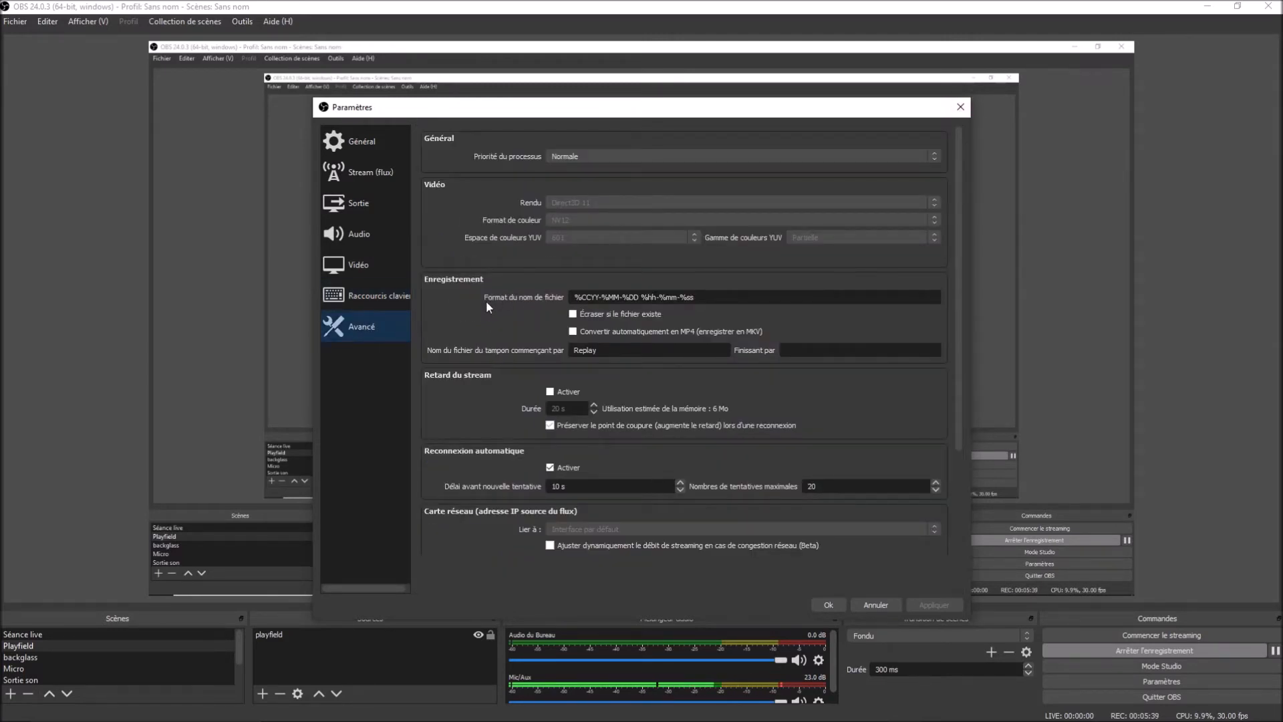
pyautogui.scroll(-3, 481, 302)
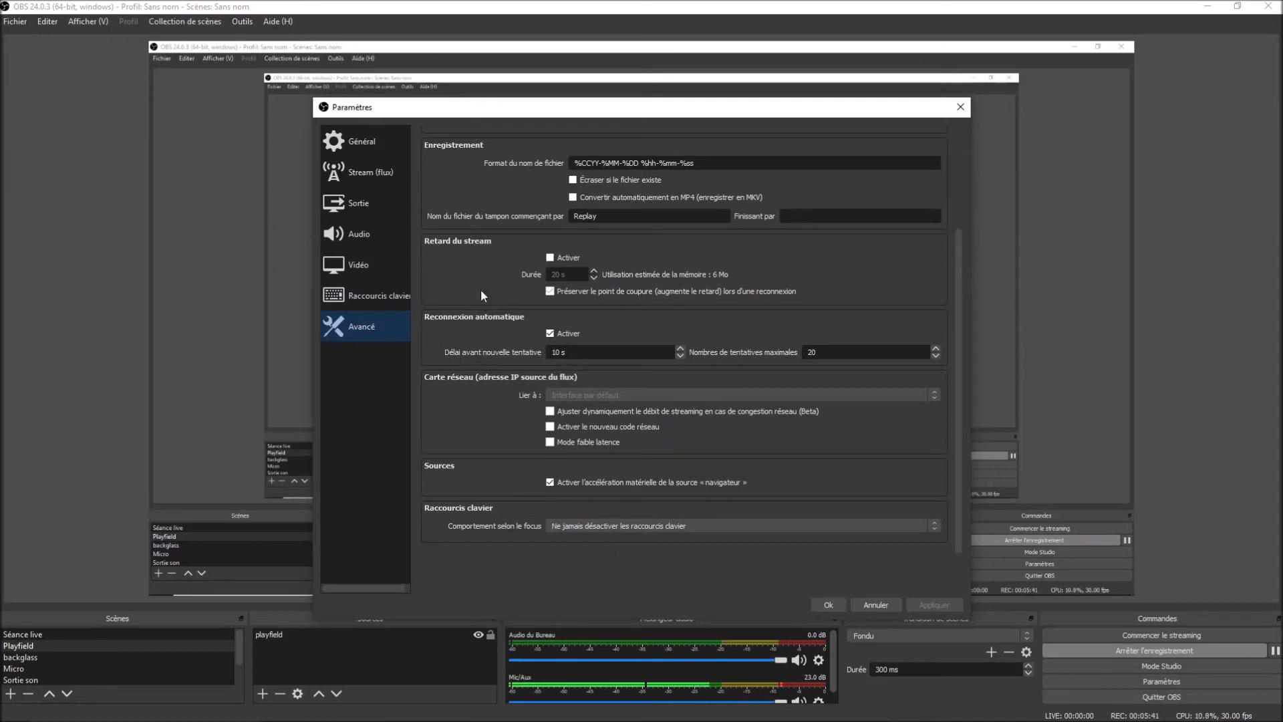
pyautogui.scroll(5, 478, 287)
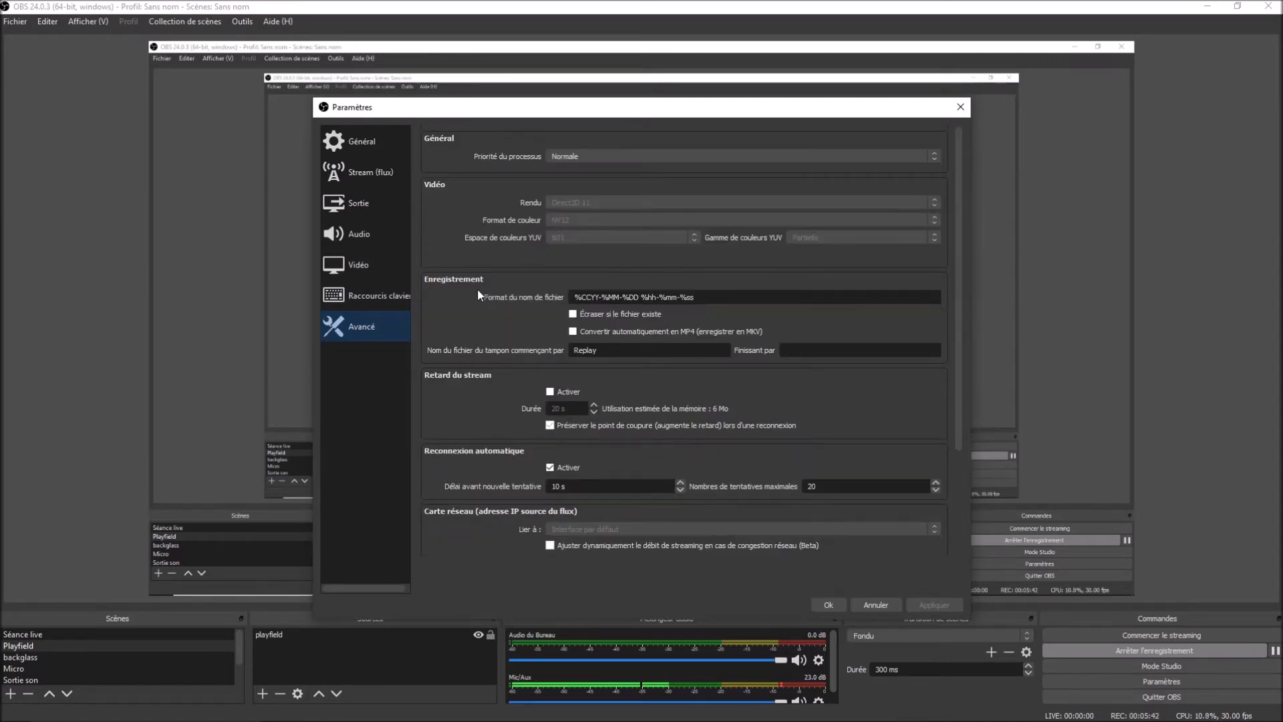
pyautogui.click(960, 107)
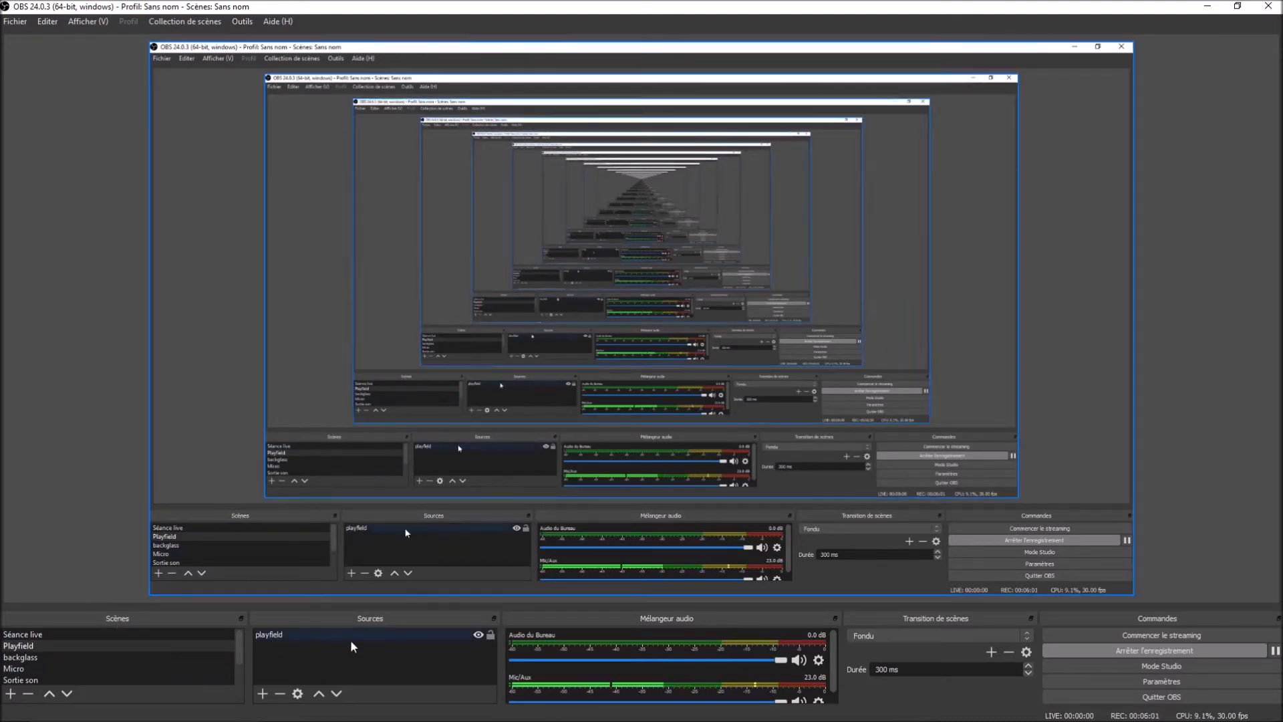
# Step: Show the Séance live scene, select its video capture device source, and return to the Playfield scene
pyautogui.click(65, 634)
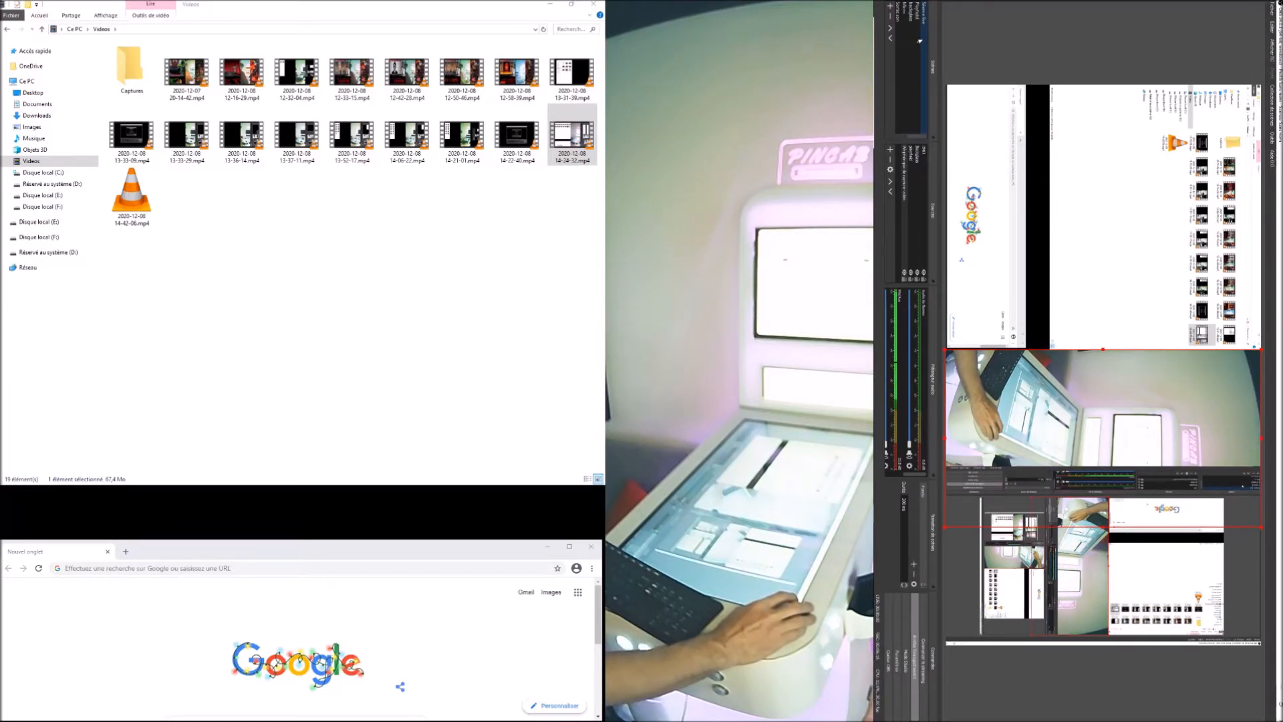
pyautogui.click(902, 167)
pyautogui.click(902, 170)
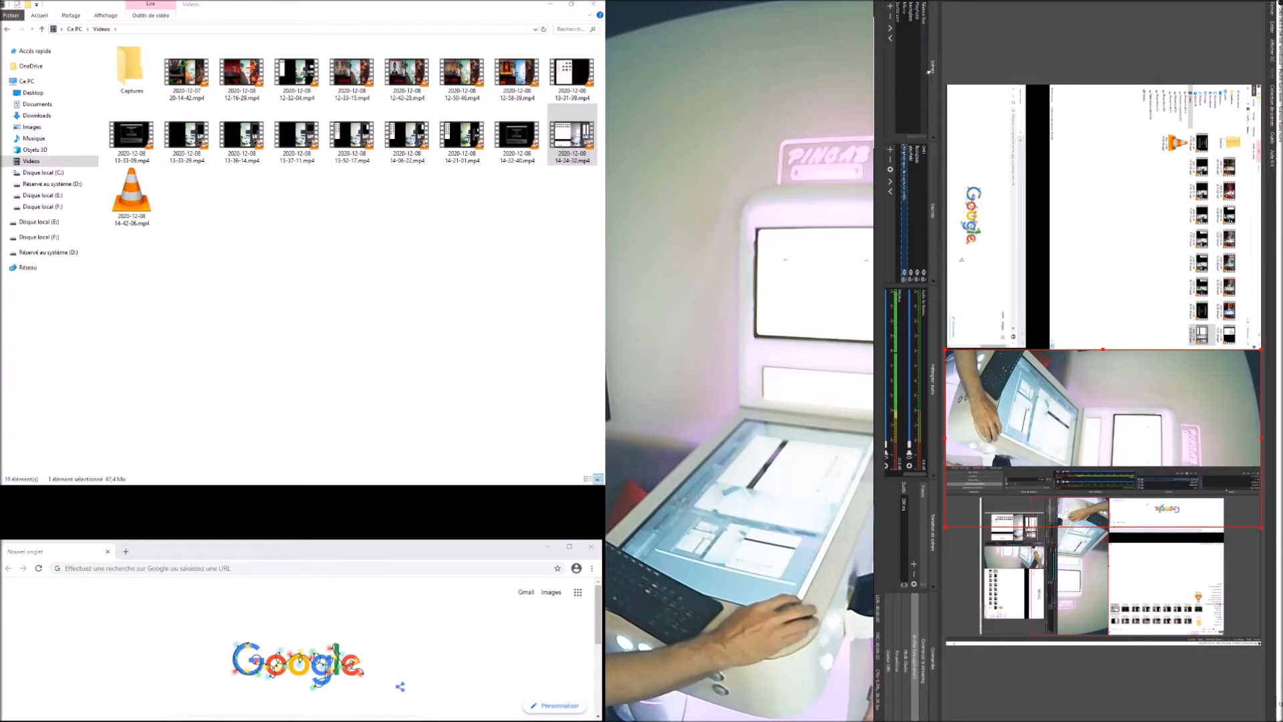
pyautogui.click(55, 643)
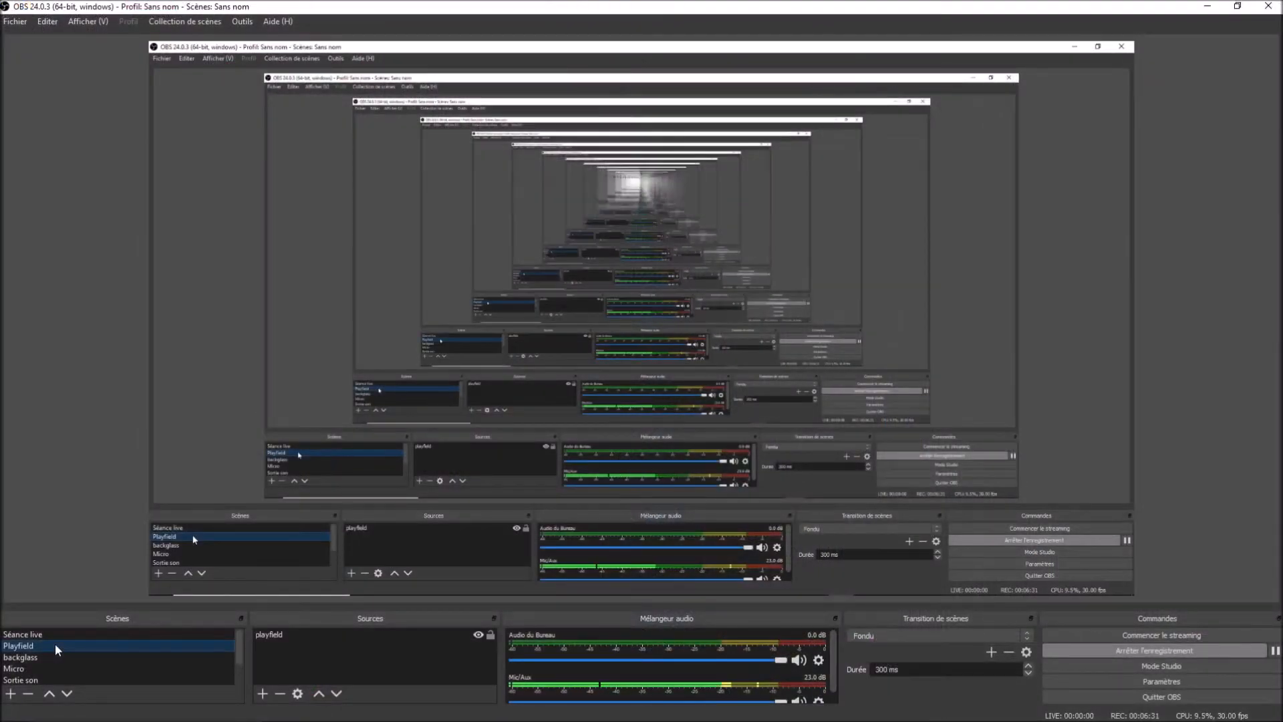